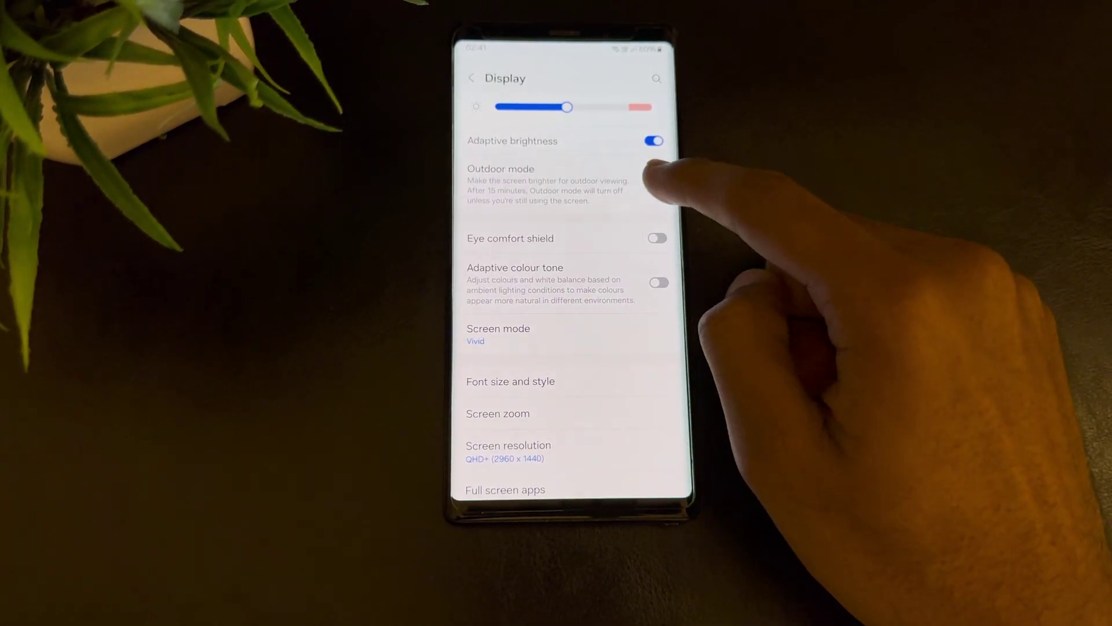
Switch on Outdoor mode in One UI's Display settings for brighter outdoor viewing
click(656, 181)
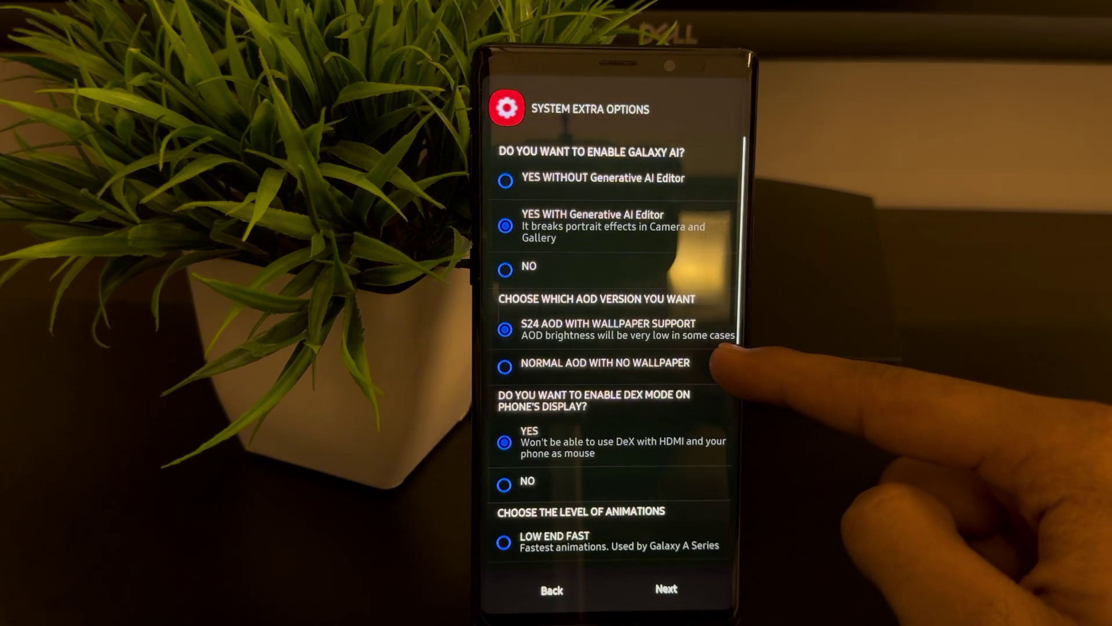
scroll(686, 365, down, 1)
scroll(695, 339, down, 1)
scroll(677, 469, down, 2)
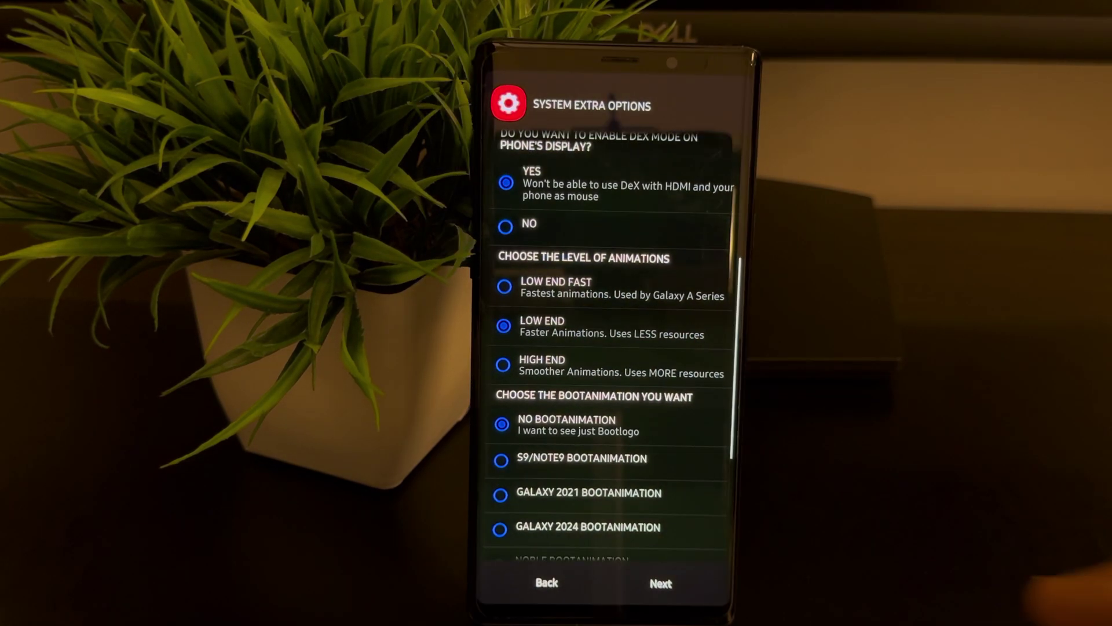
scroll(651, 478, down, 3)
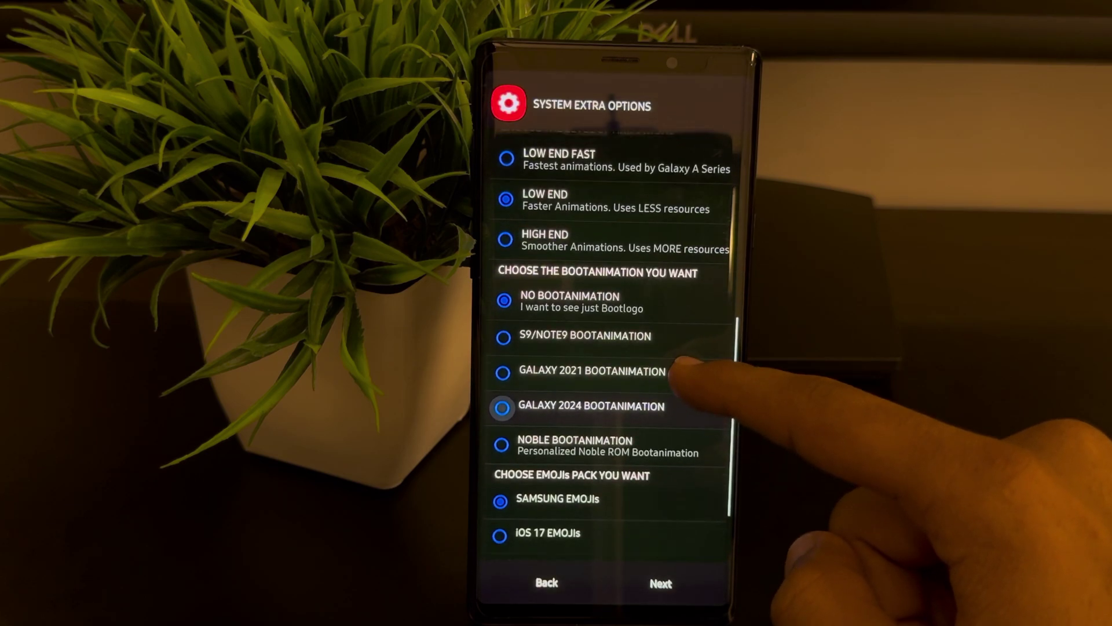
Choose the iOS 17 emoji pack and keep the Traditional Dolby configuration
click(639, 438)
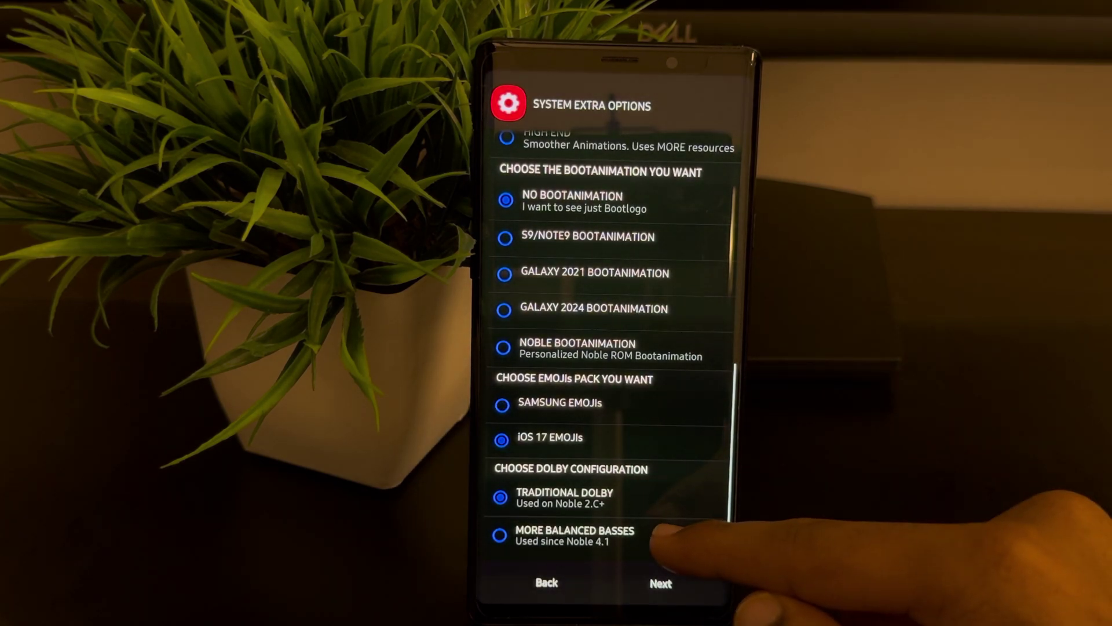
click(661, 535)
click(661, 497)
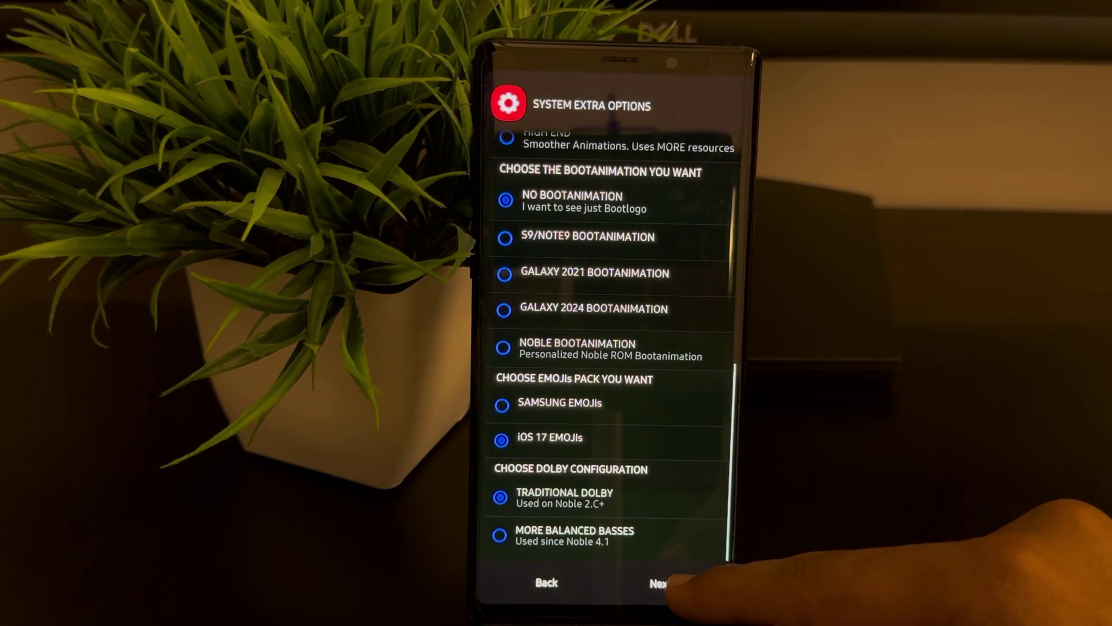
click(661, 583)
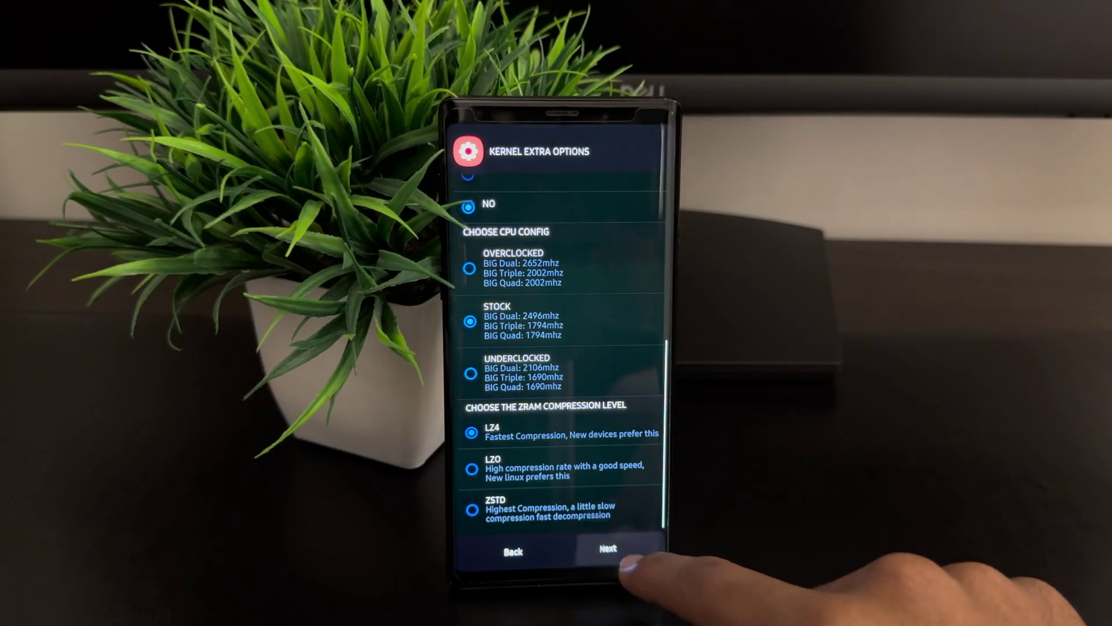
Start the clean install with the chosen kernel extra options
click(608, 548)
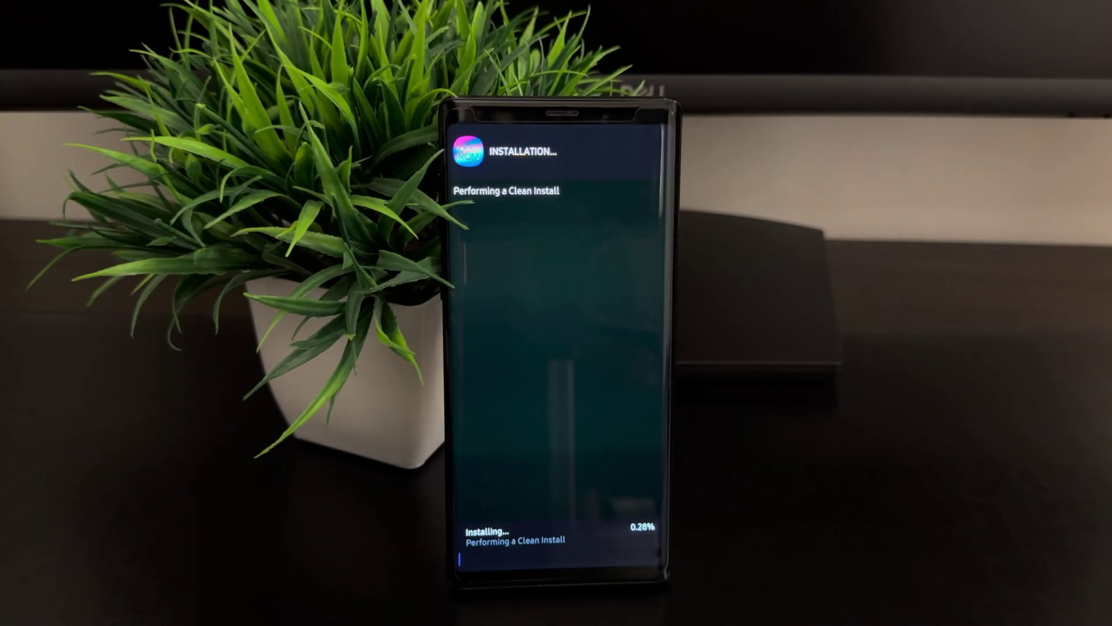